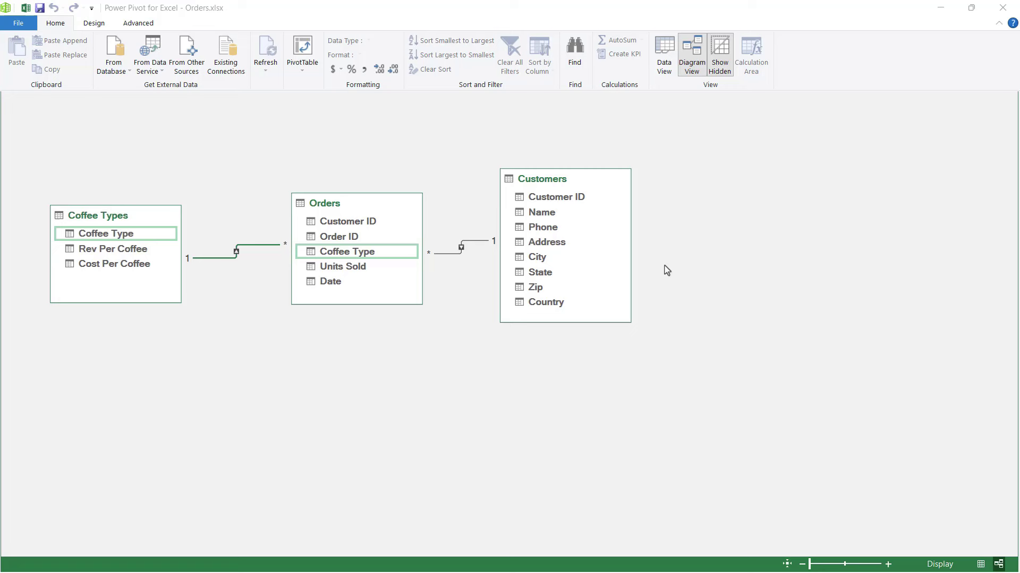
Switch Power Pivot from Diagram View to Data View and show the Orders table.
{"action": "left_click", "coordinate": [674, 112]}
{"action": "left_click", "coordinate": [662, 63]}
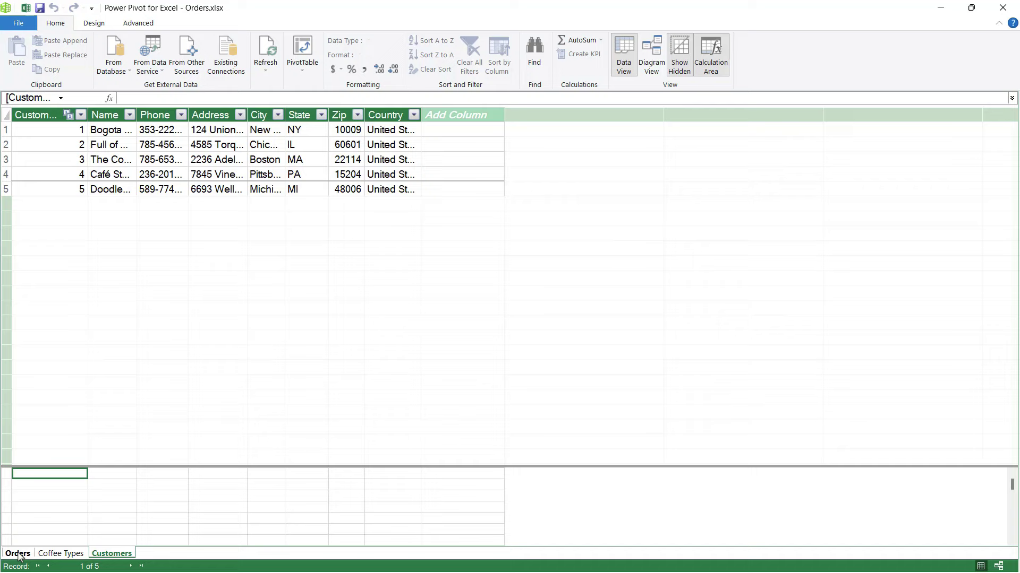
{"action": "left_click", "coordinate": [19, 555]}
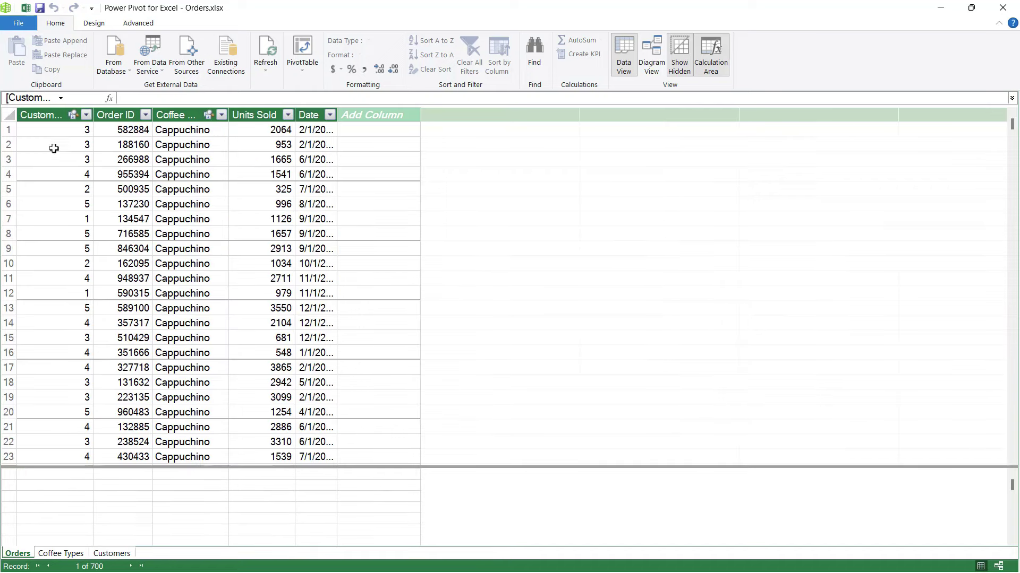
Widen the Customer ID, Coffee Type and Units Sold columns, and autofit Date to show full dates.
{"action": "left_click_drag", "start_coordinate": [93, 115], "coordinate": [123, 115]}
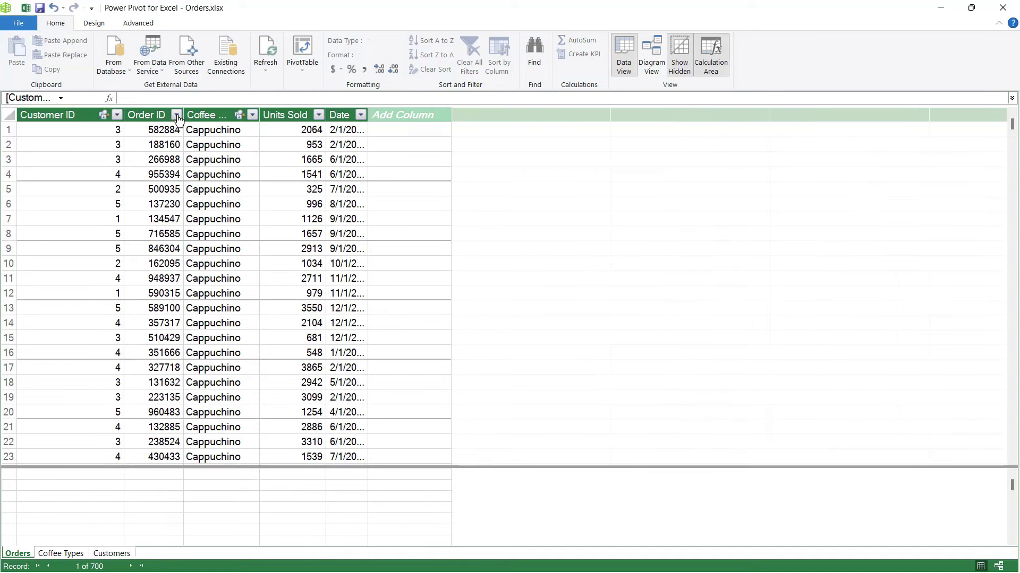
{"action": "left_click_drag", "start_coordinate": [259, 115], "coordinate": [296, 114]}
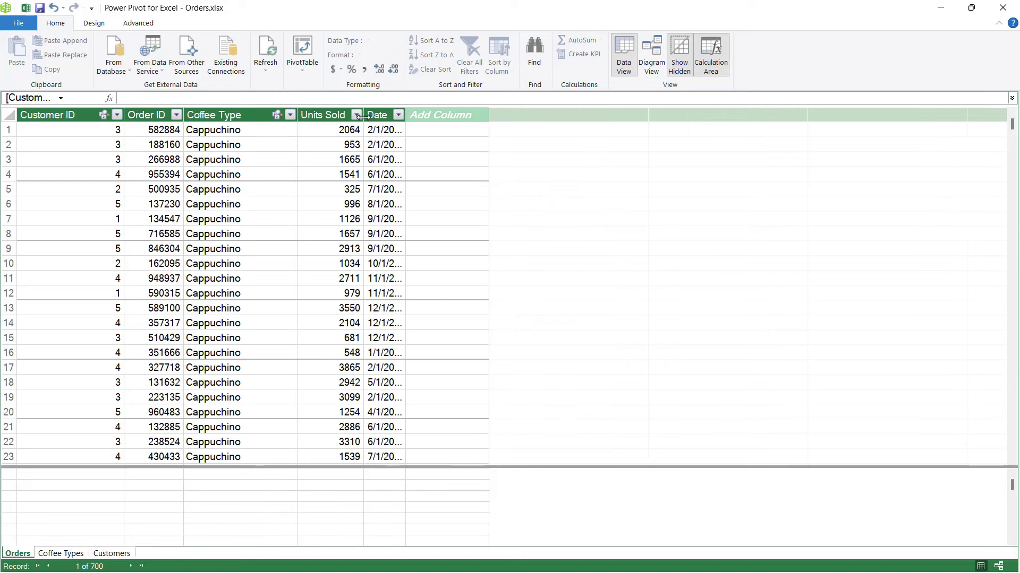
{"action": "left_click_drag", "start_coordinate": [363, 114], "coordinate": [449, 115]}
{"action": "left_click", "coordinate": [475, 252]}
{"action": "double_click", "coordinate": [448, 115]}
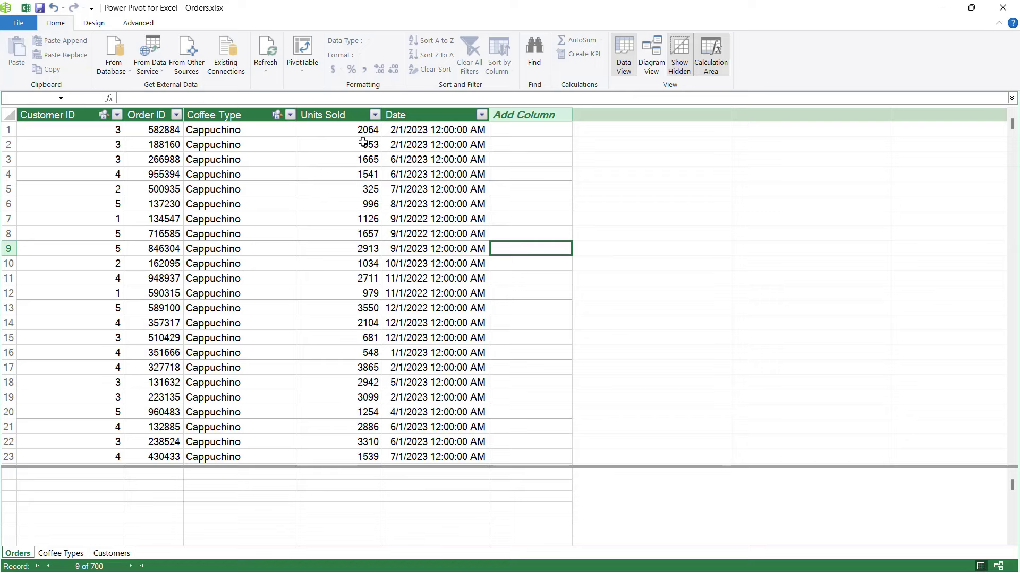
Give Units Sold the Whole Number format with thousands separators, e.g. 2,064.
{"action": "left_click", "coordinate": [348, 113]}
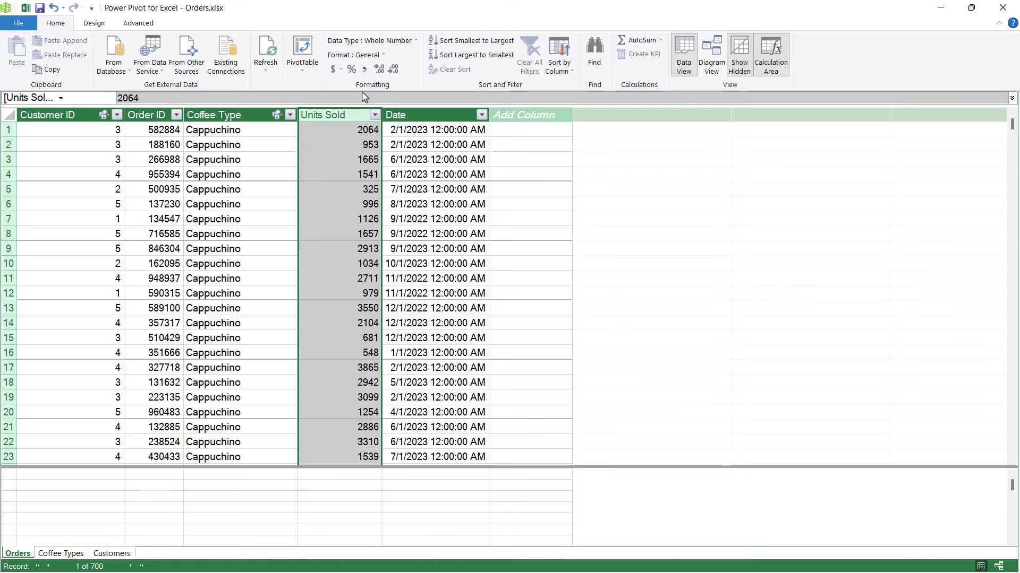
{"action": "left_click", "coordinate": [383, 55]}
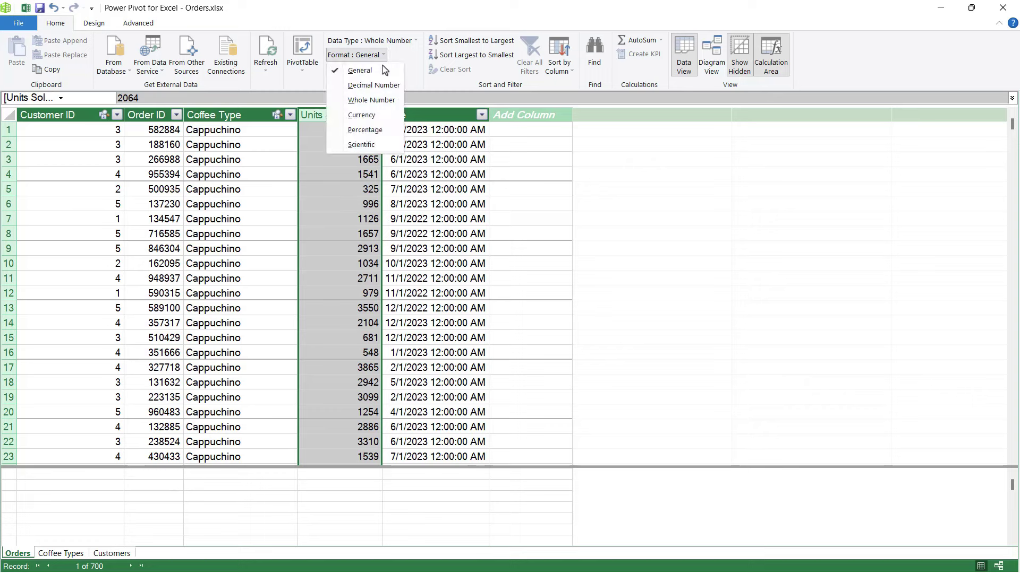
{"action": "left_click", "coordinate": [371, 101]}
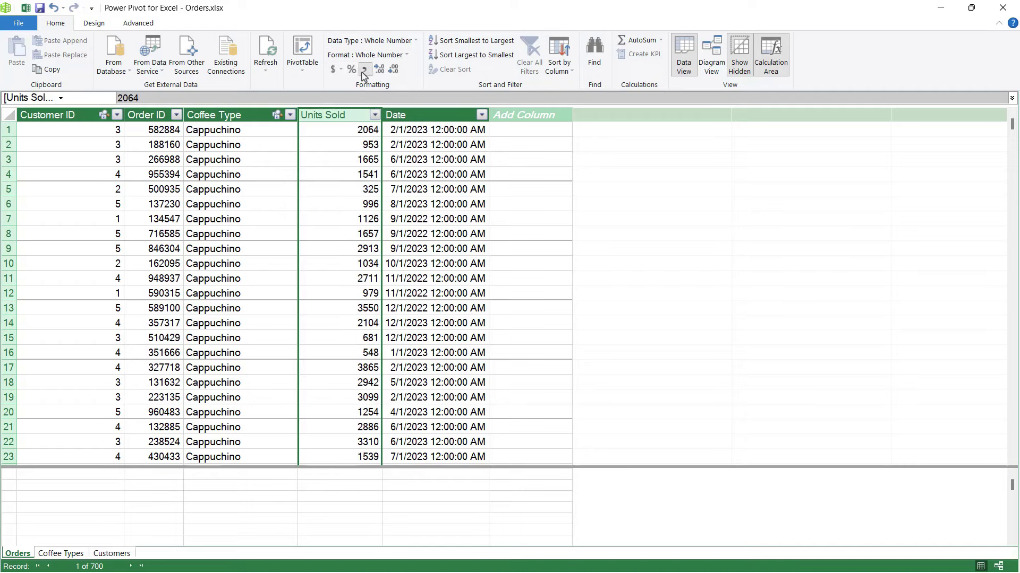
{"action": "left_click", "coordinate": [363, 72]}
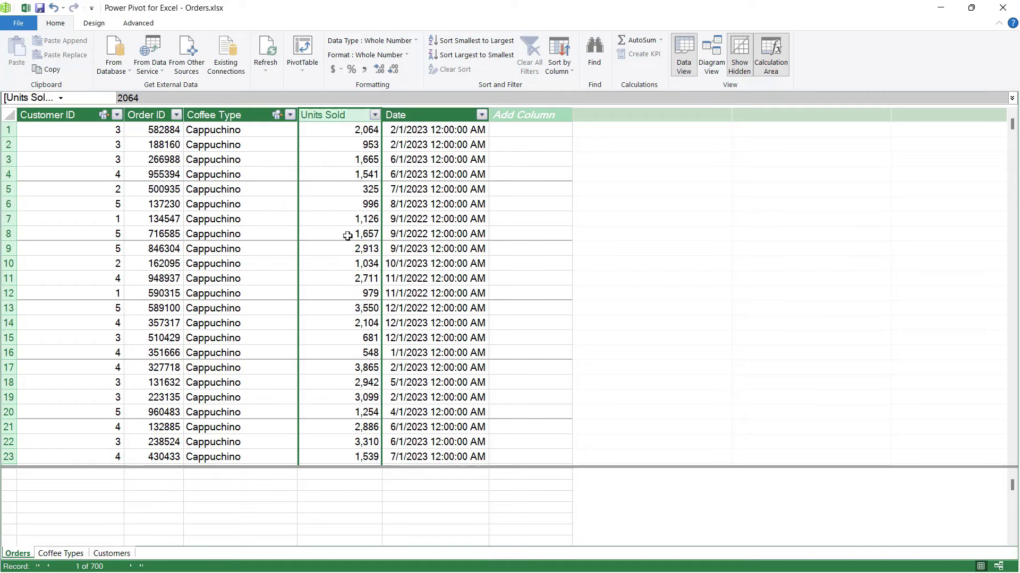
Apply the *3/14/2001 short date format to the Date column and narrow it to fit.
{"action": "left_click", "coordinate": [441, 111]}
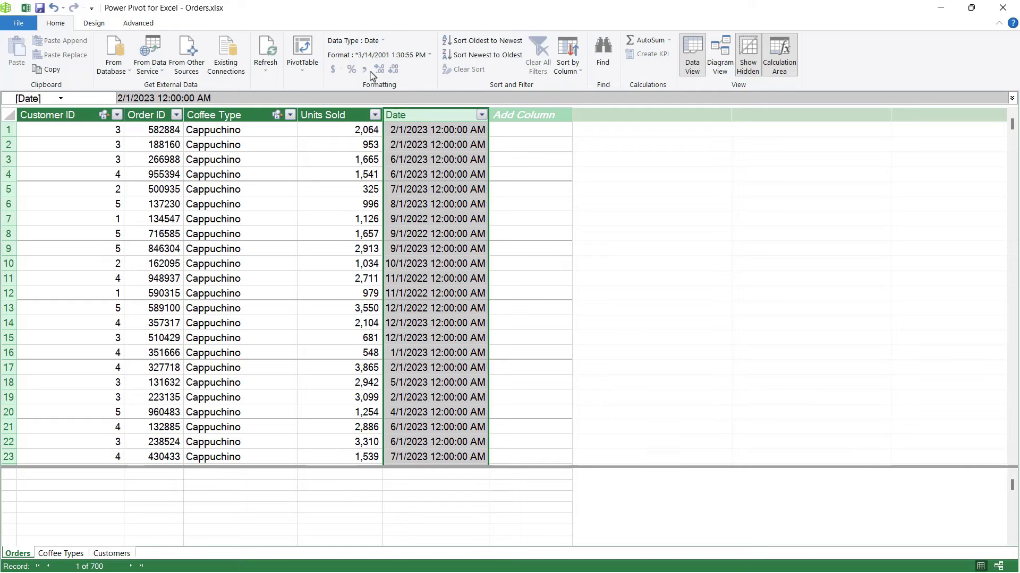
{"action": "left_click", "coordinate": [430, 56]}
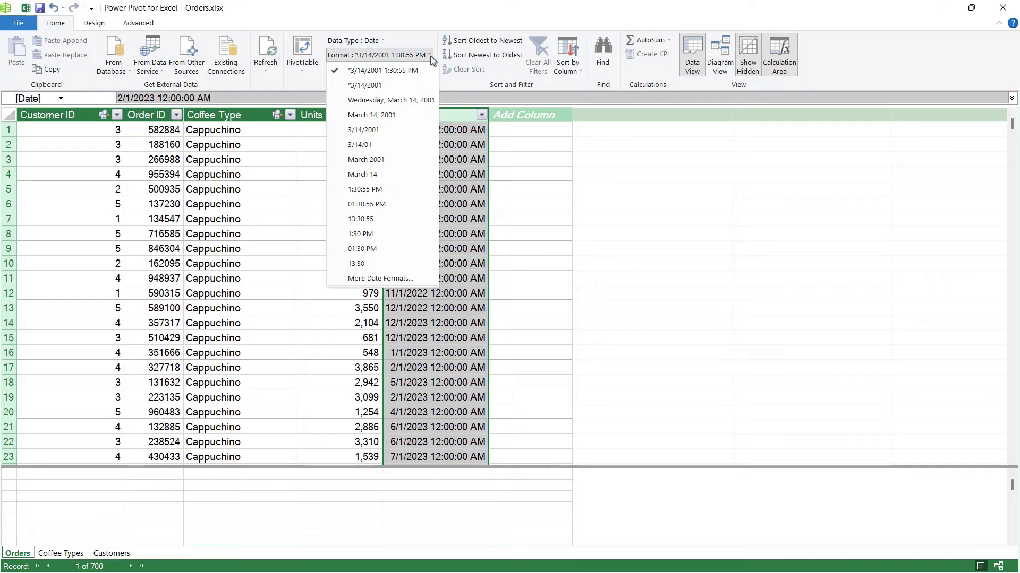
{"action": "left_click", "coordinate": [381, 85]}
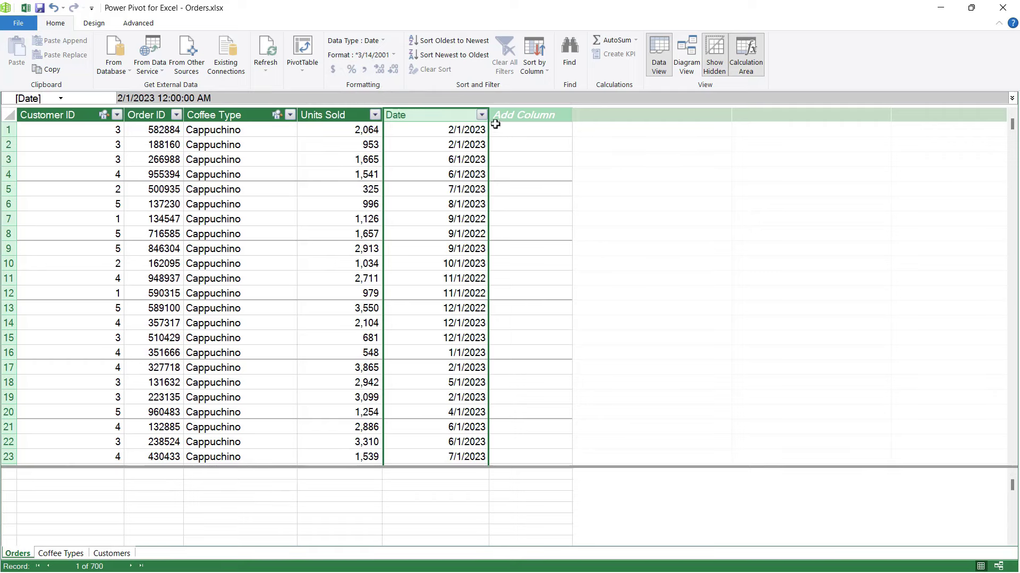
{"action": "left_click_drag", "start_coordinate": [488, 121], "coordinate": [447, 122]}
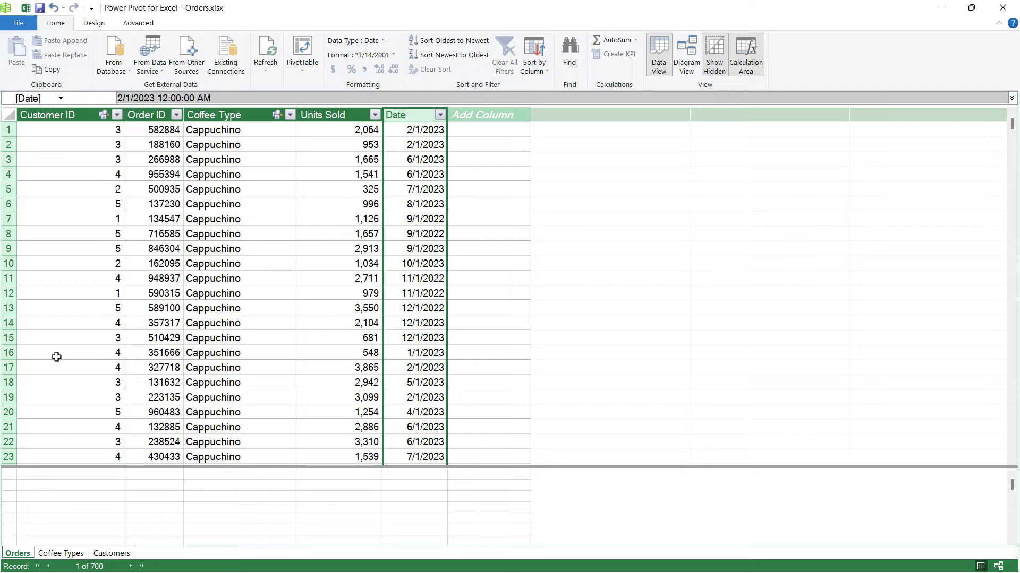
In the Coffee Types table, add a new column headed Profit.
{"action": "left_click", "coordinate": [69, 555]}
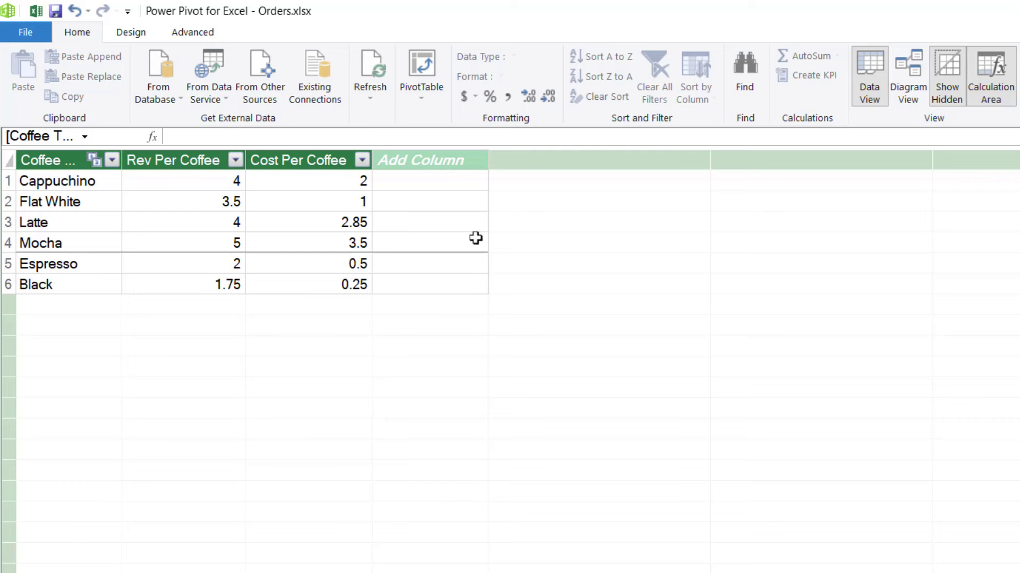
{"action": "left_click", "coordinate": [427, 158]}
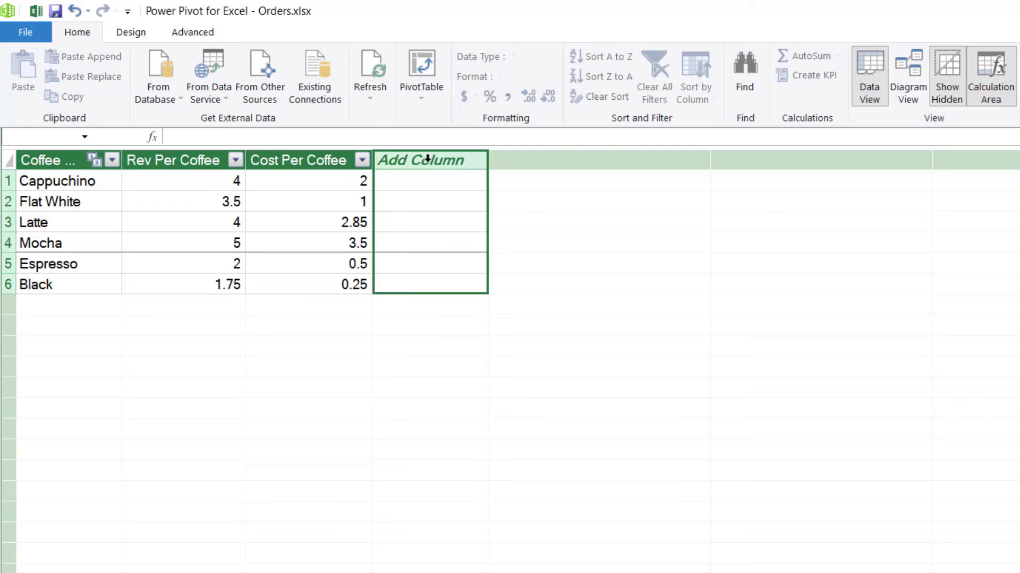
{"action": "double_click", "coordinate": [426, 158]}
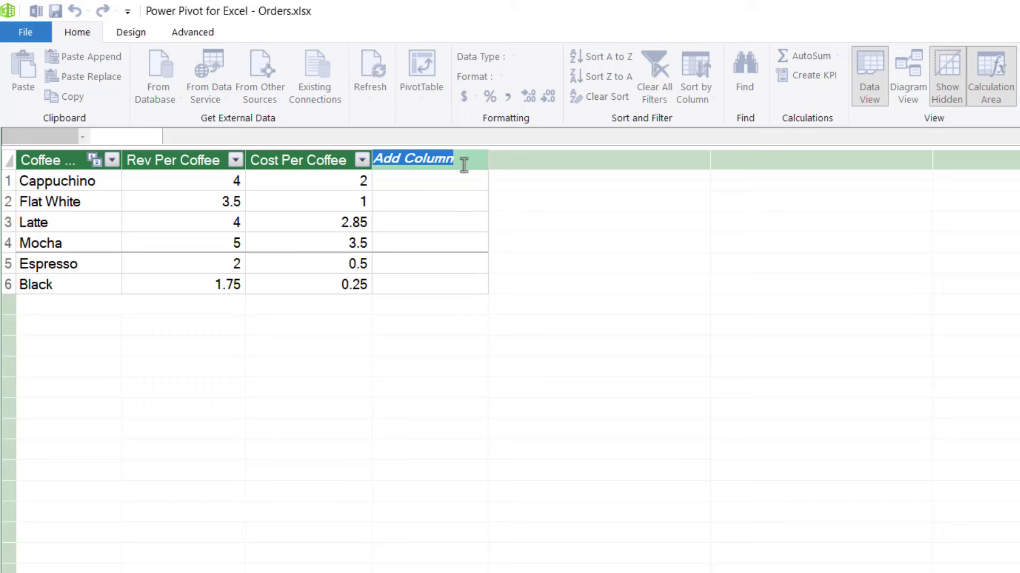
{"action": "key", "text": "BackSpace"}
{"action": "type", "text": "F"}
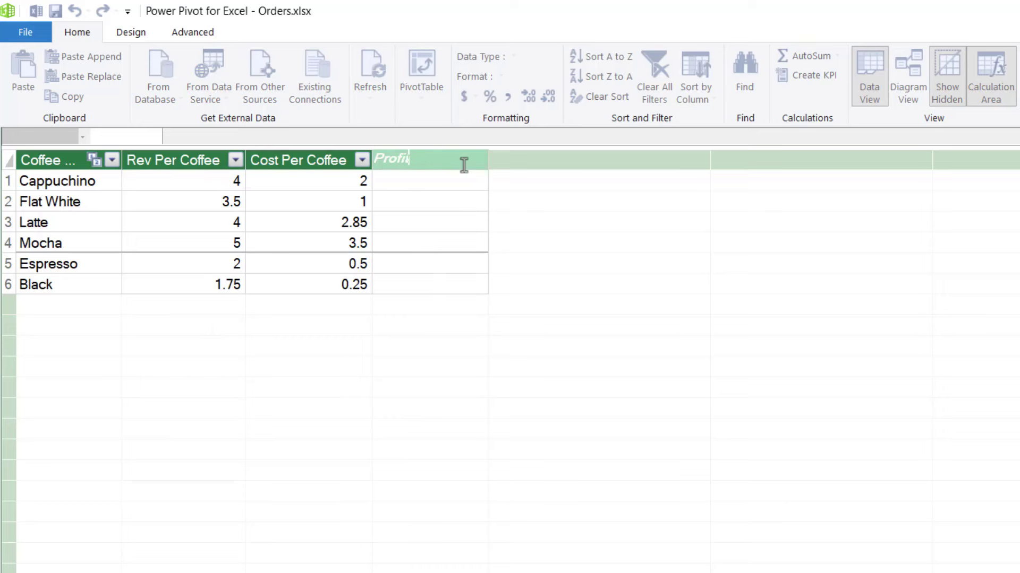
{"action": "type", "text": "rofit"}
{"action": "key", "text": "Return"}
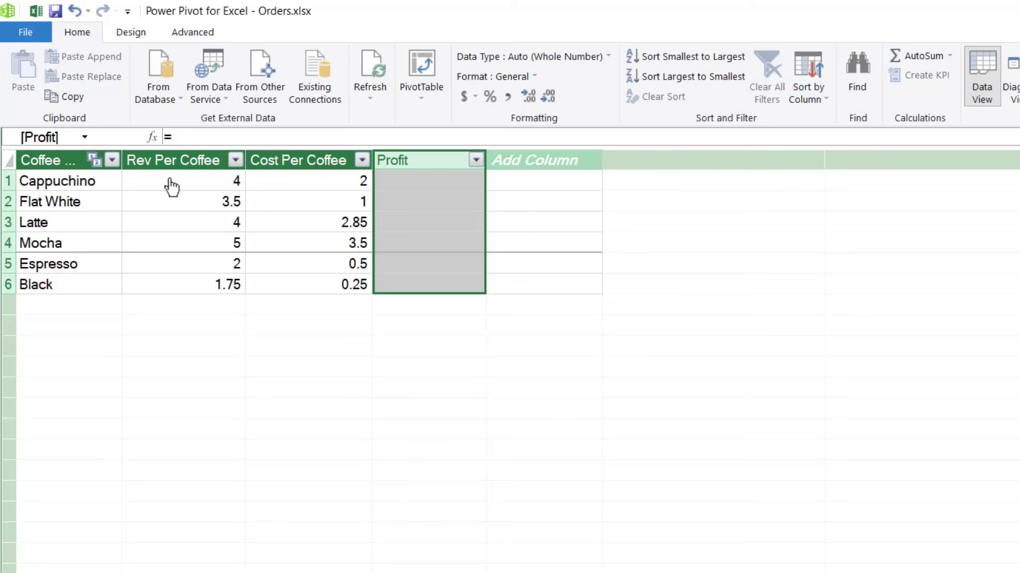
Enter the formula ='Coffee Types'[Rev Per Coffee]-'Coffee Types'[Cost Per Coffee] in the Profit column.
{"action": "left_click", "coordinate": [429, 186]}
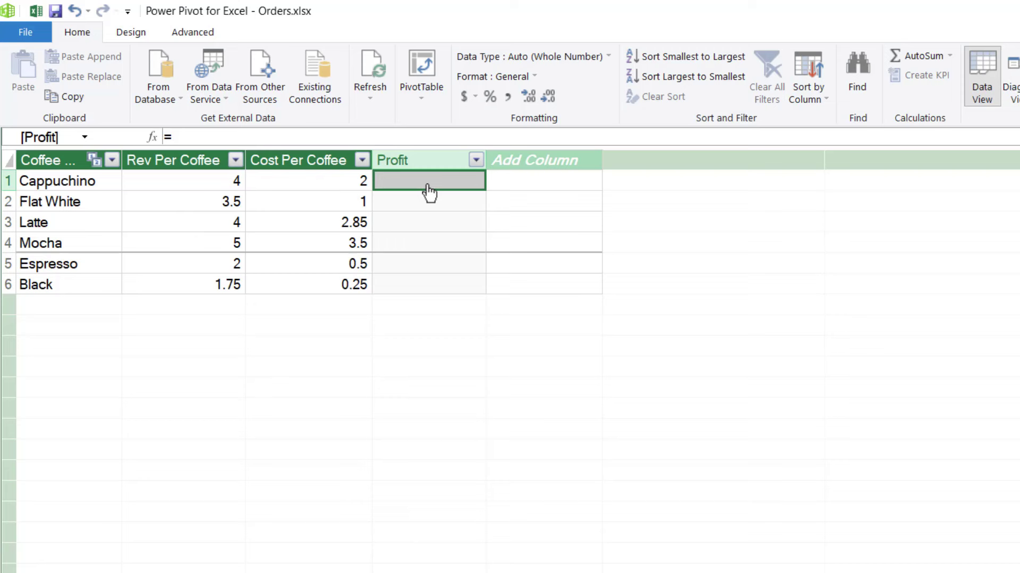
{"action": "type", "text": "="}
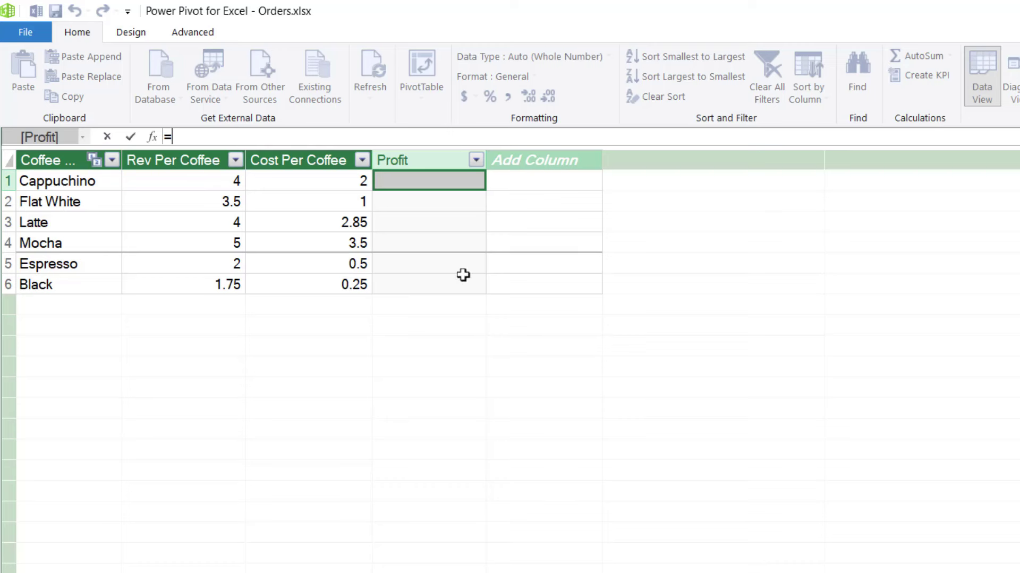
{"action": "type", "text": "rev"}
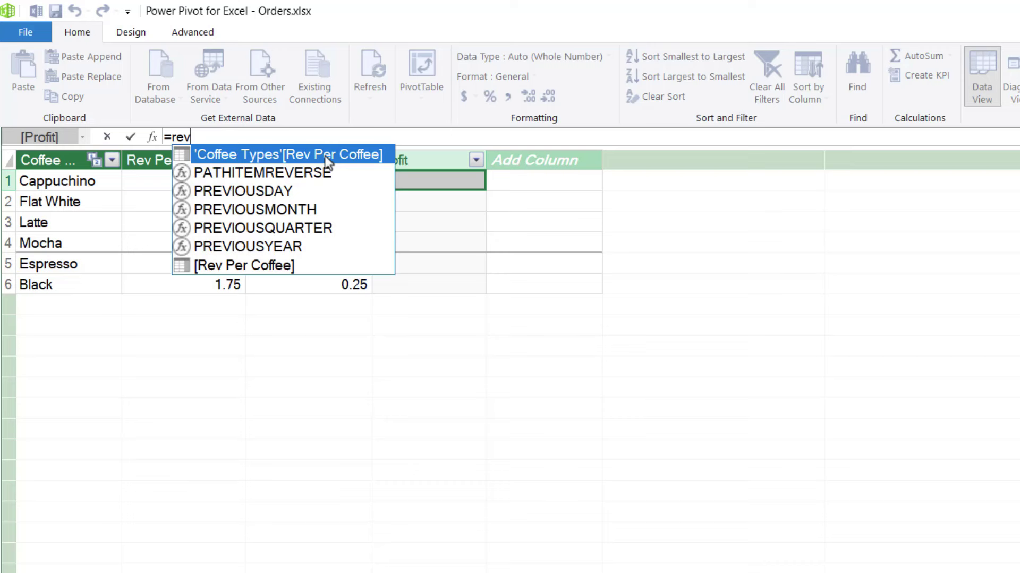
{"action": "double_click", "coordinate": [324, 155]}
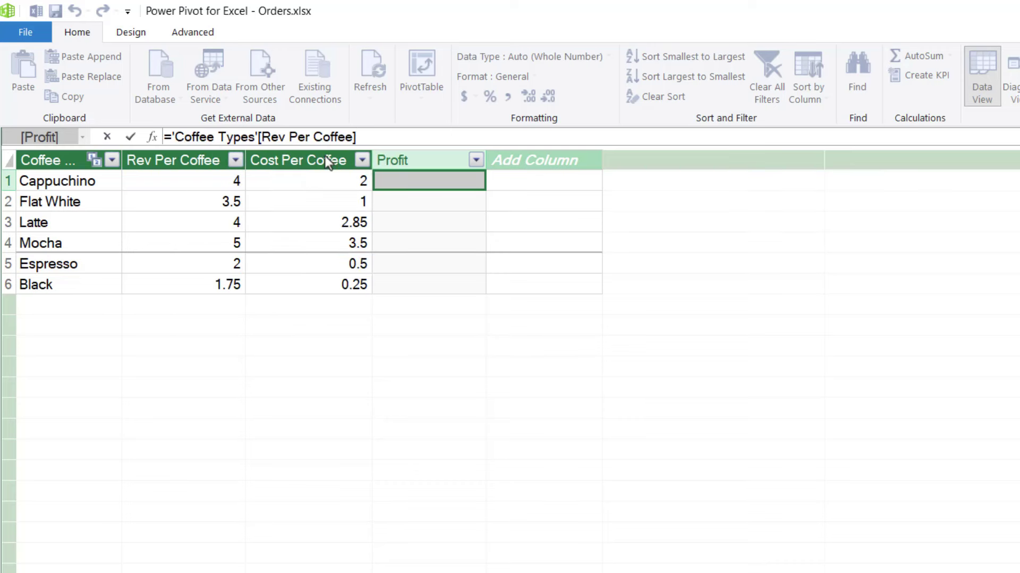
{"action": "type", "text": "-cost Per Coffee]"}
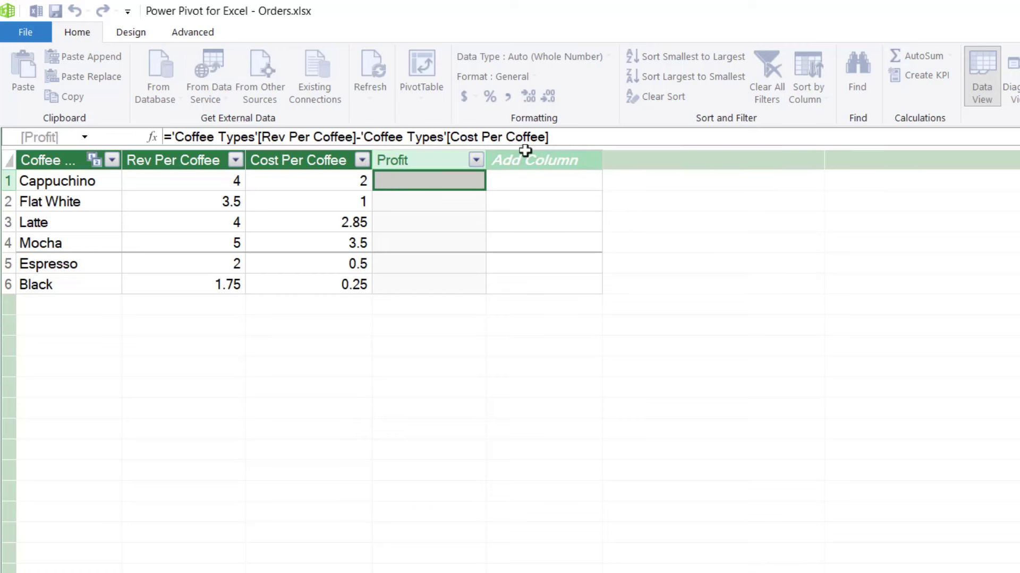
{"action": "key", "text": "Return"}
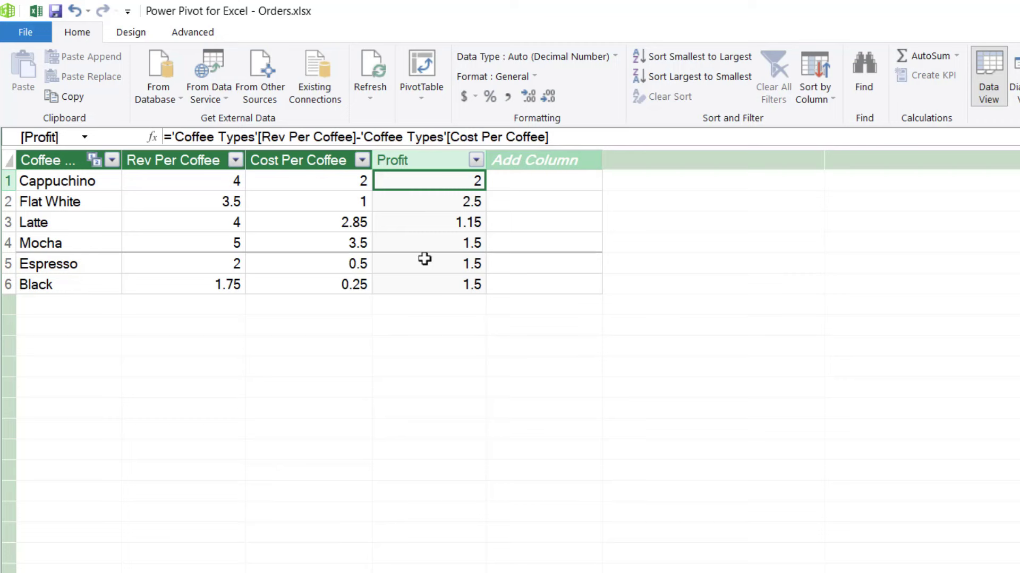
Increase the decimals on Rev Per Coffee and Cost Per Coffee to show two places, e.g. 3.50.
{"action": "left_click", "coordinate": [180, 161]}
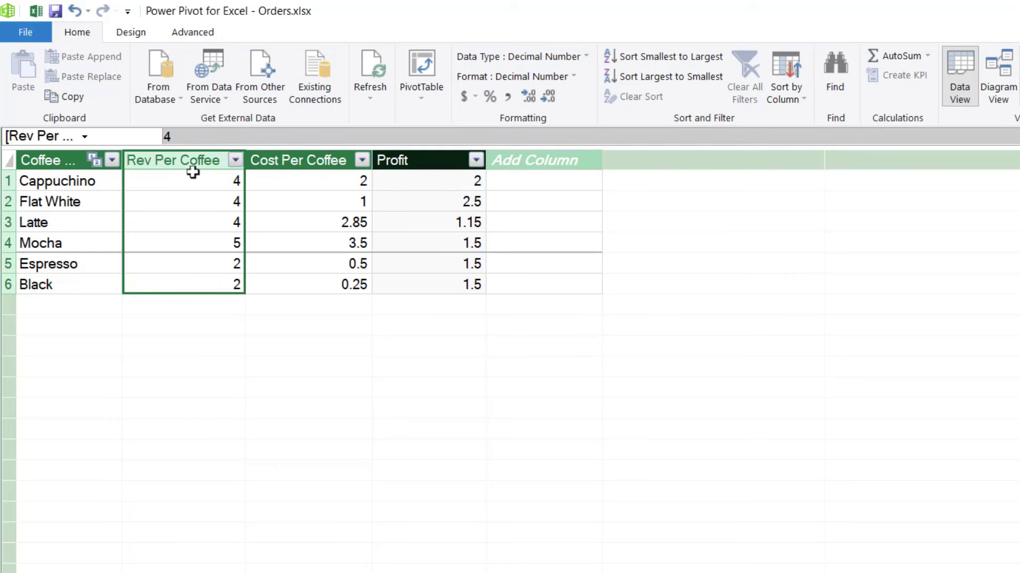
{"action": "left_click", "coordinate": [551, 98]}
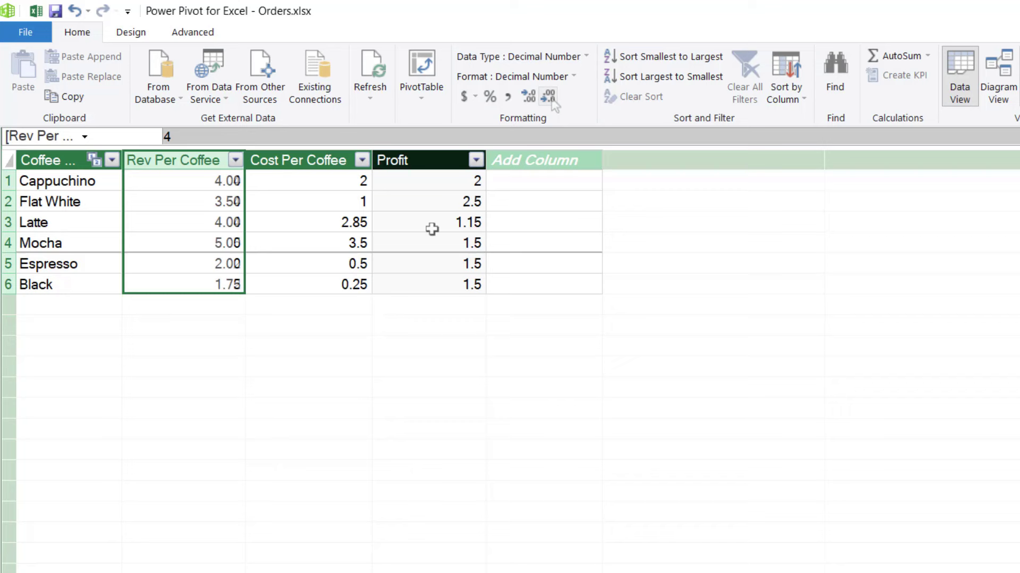
{"action": "left_click", "coordinate": [328, 160]}
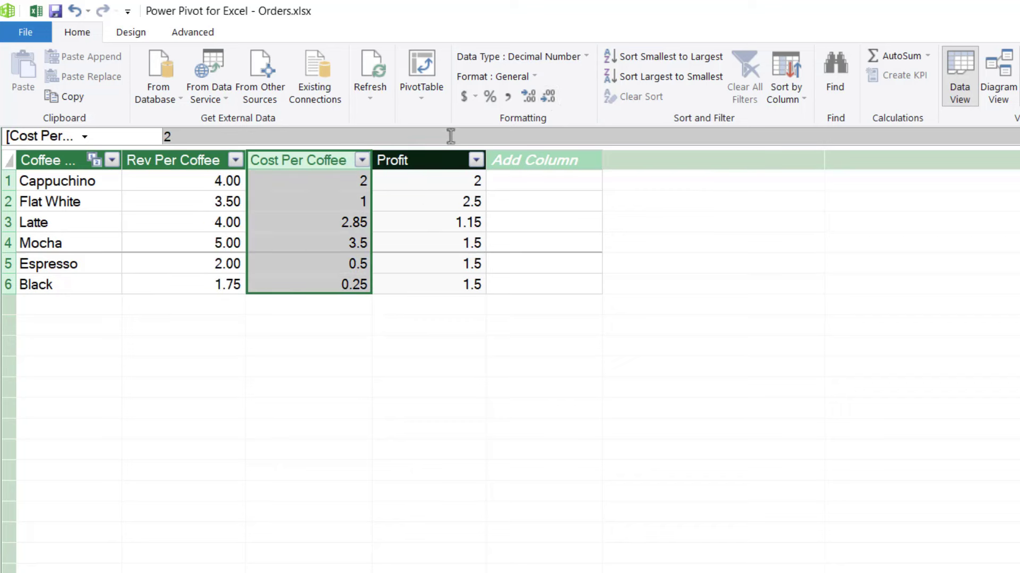
{"action": "left_click", "coordinate": [531, 96]}
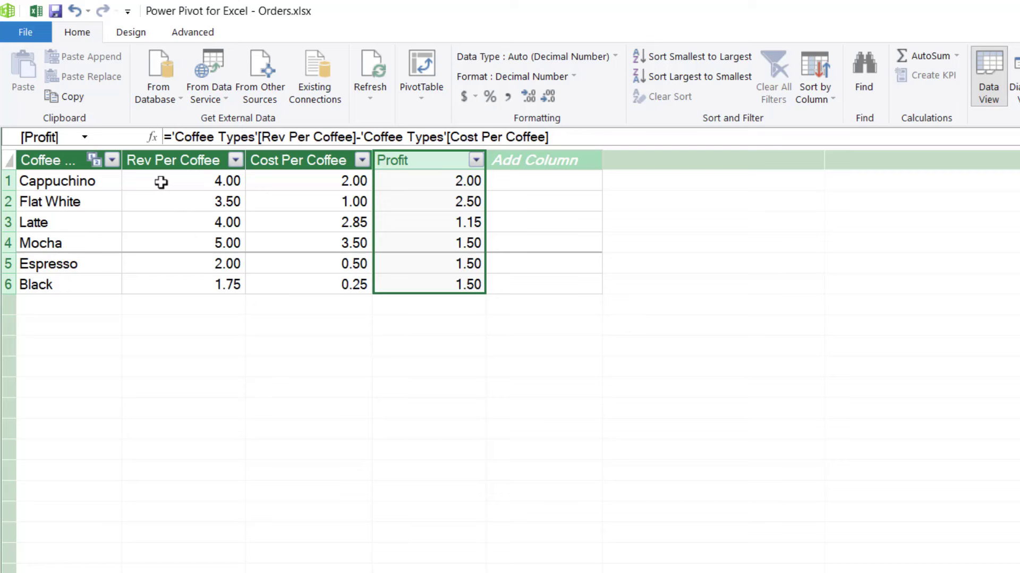
{"action": "left_click", "coordinate": [183, 180]}
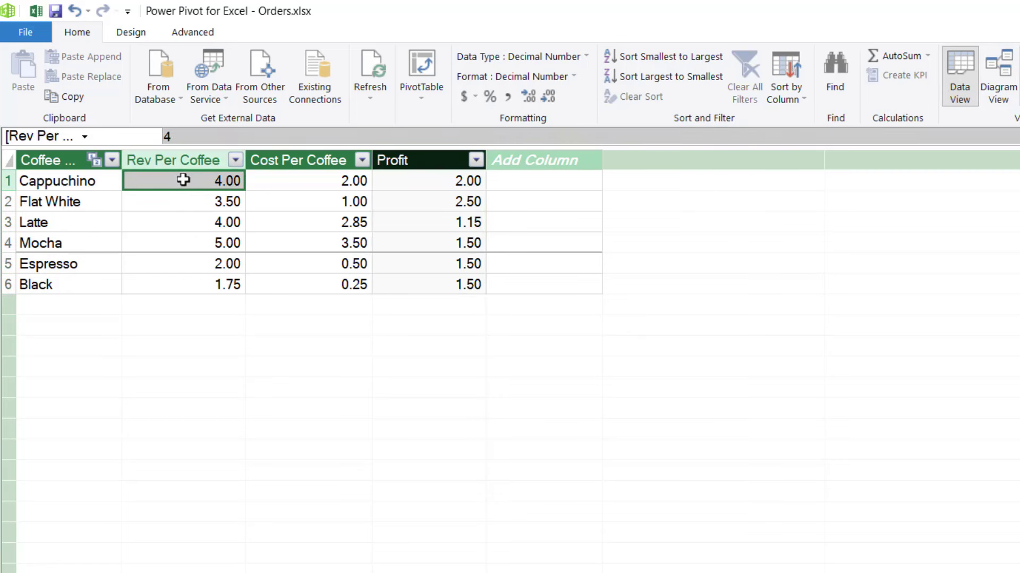
{"action": "left_click", "coordinate": [291, 180]}
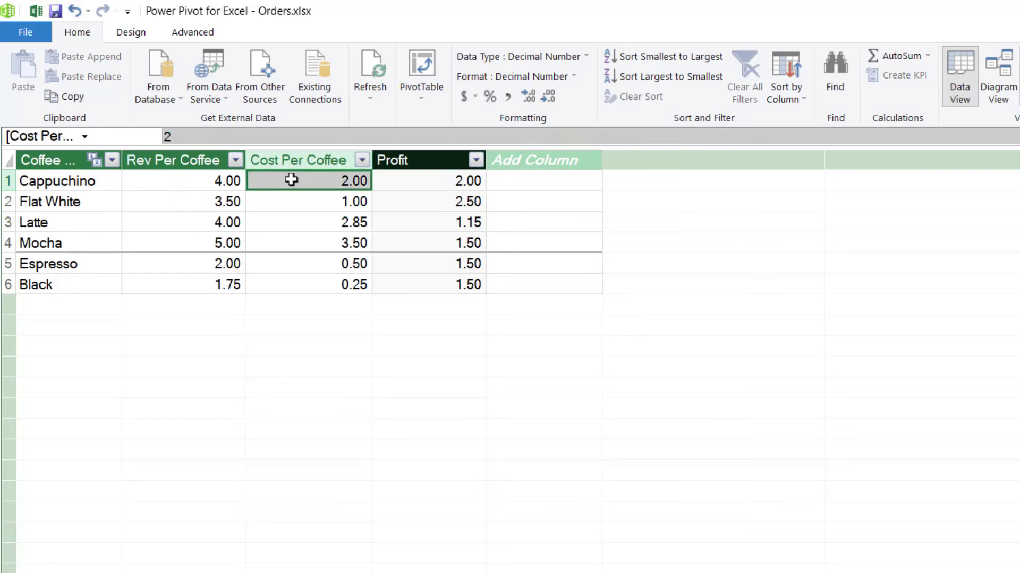
{"action": "left_click", "coordinate": [431, 182]}
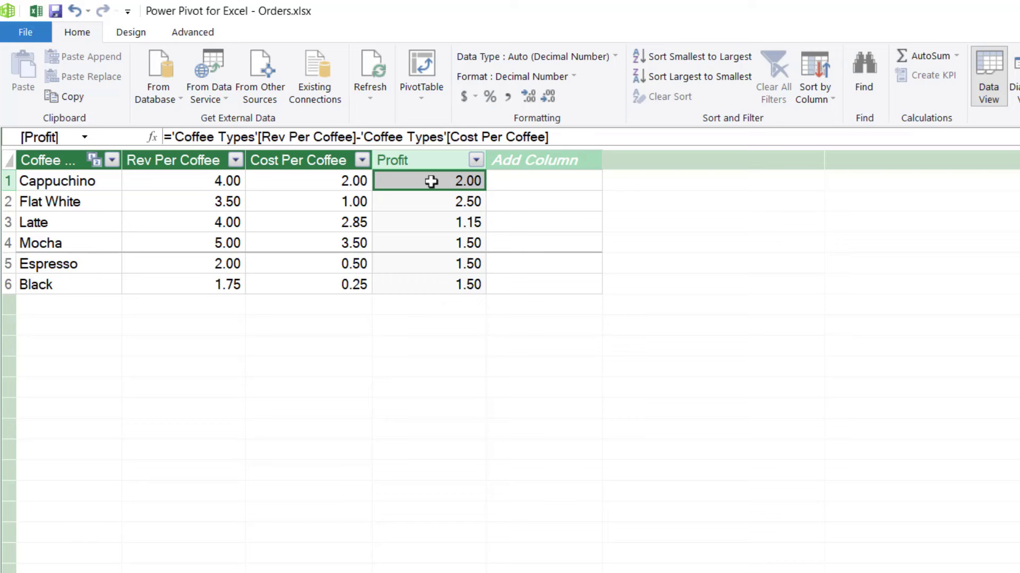
{"action": "left_click", "coordinate": [148, 206]}
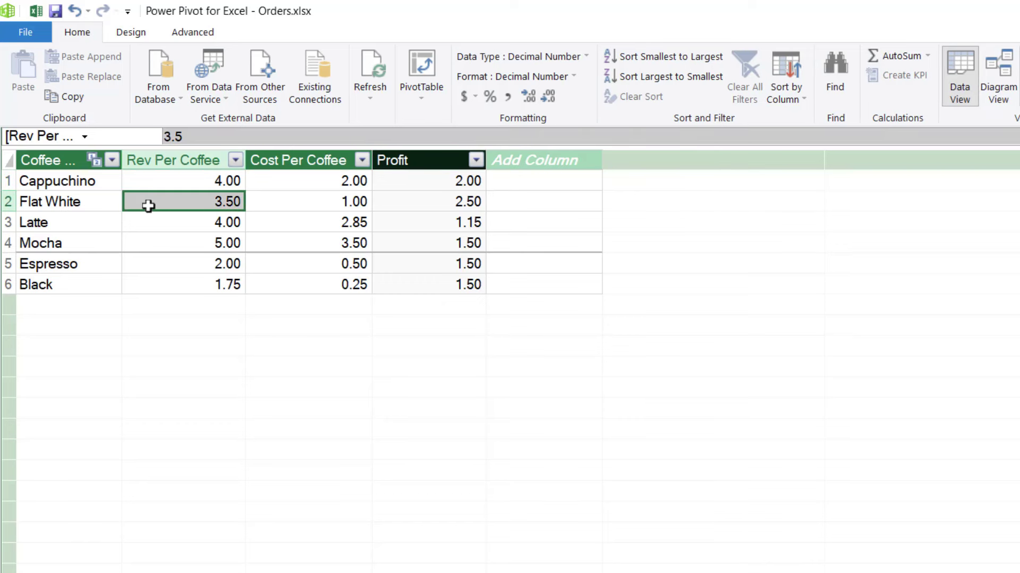
{"action": "left_click", "coordinate": [311, 202]}
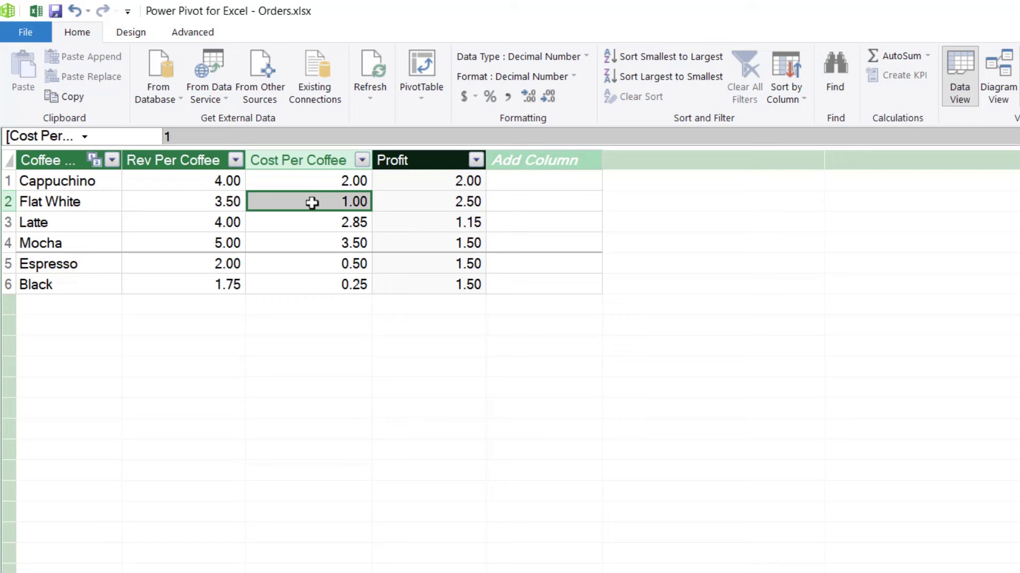
{"action": "left_click", "coordinate": [434, 200]}
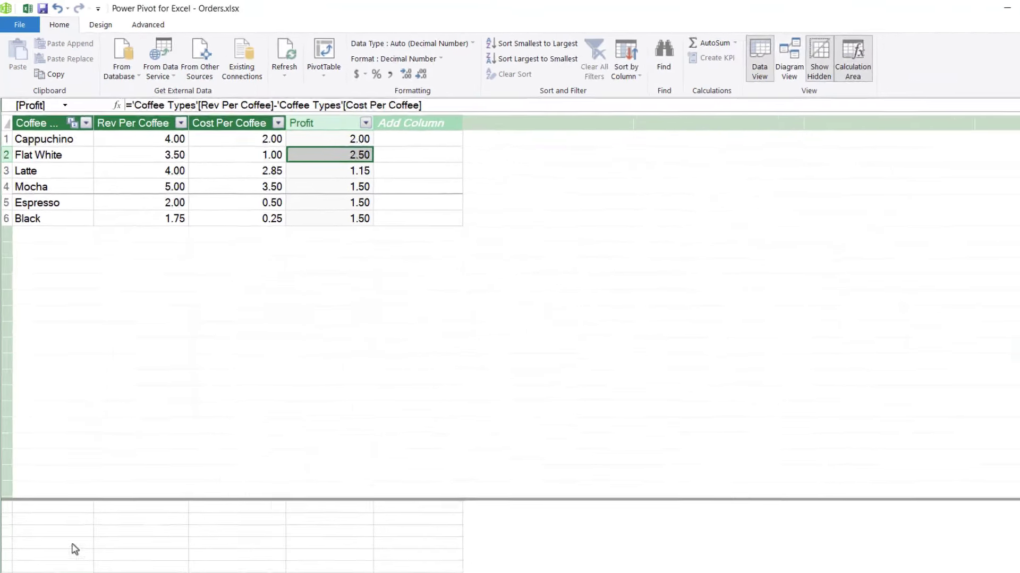
In the Orders table, add a new column headed Total Profit.
{"action": "left_click", "coordinate": [19, 554]}
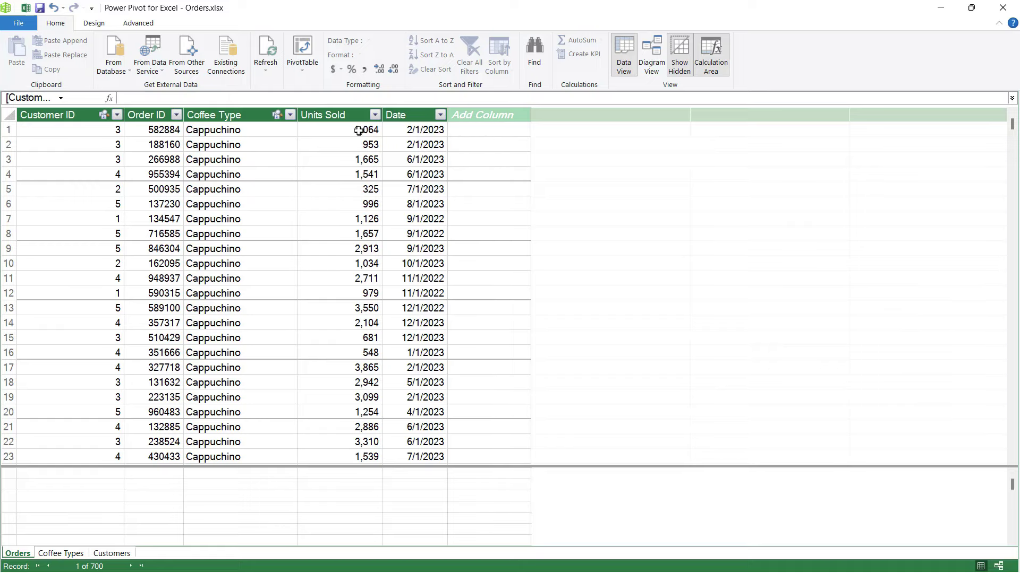
{"action": "left_click", "coordinate": [481, 115]}
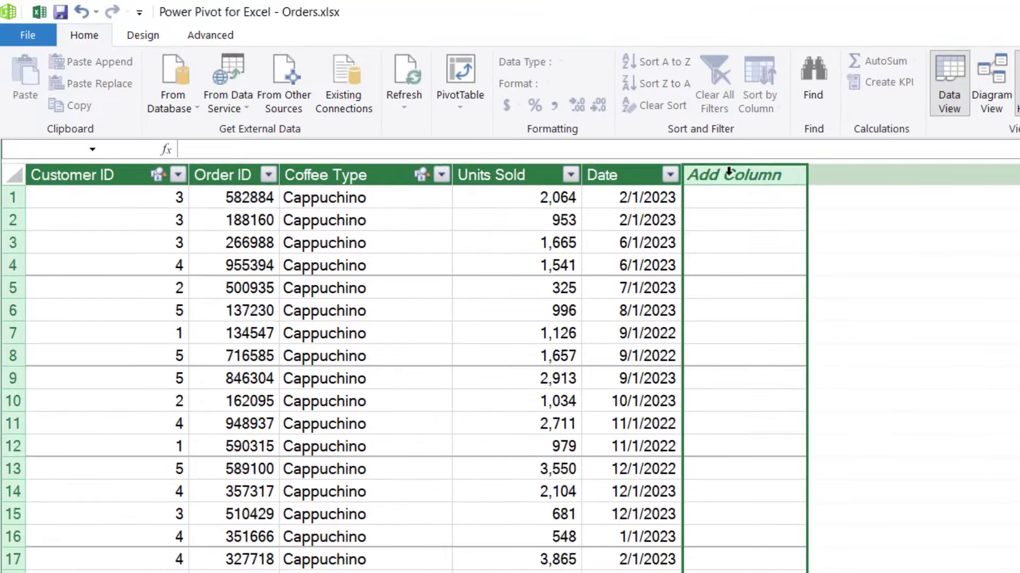
{"action": "double_click", "coordinate": [693, 167]}
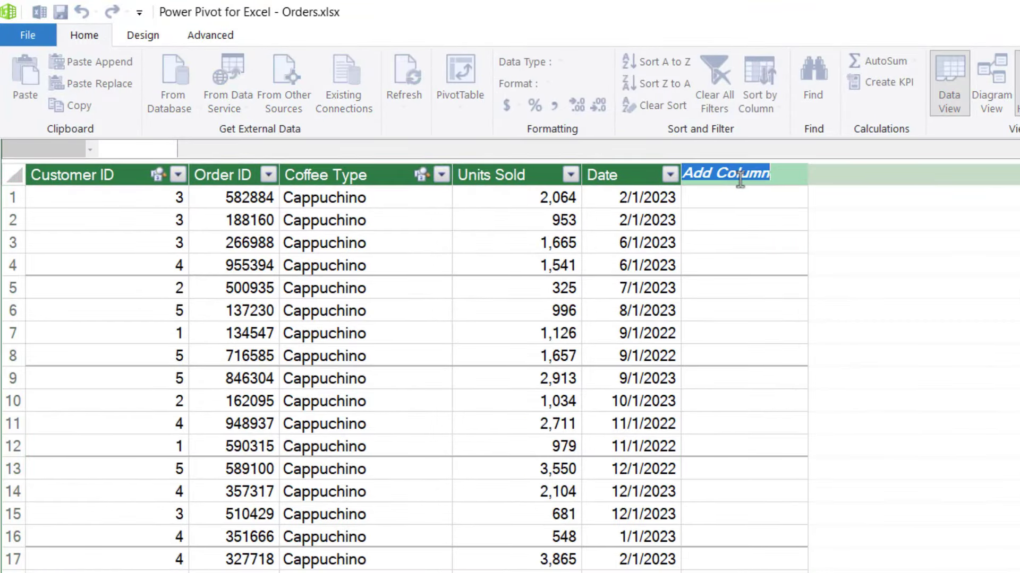
{"action": "type", "text": "Total"}
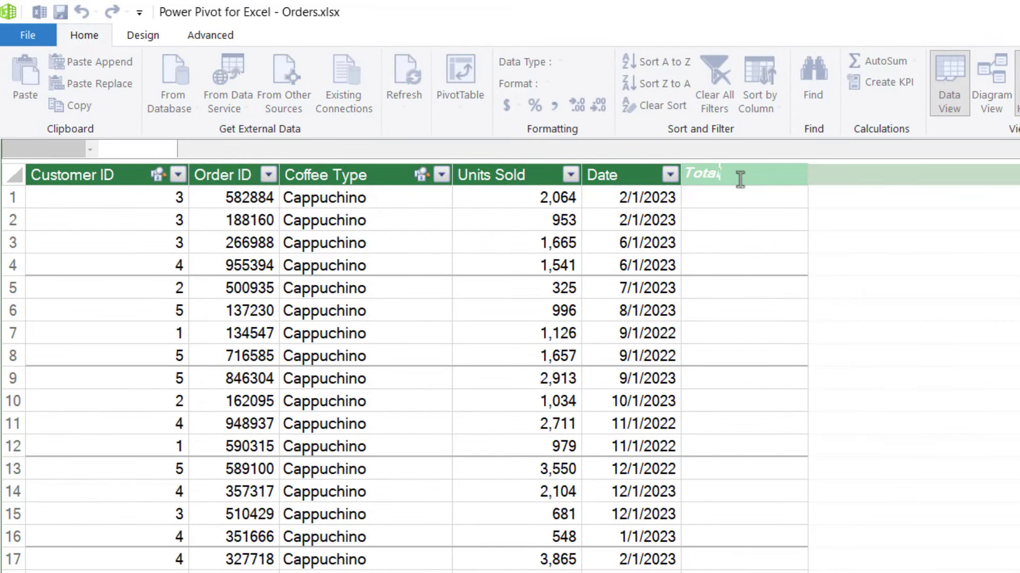
{"action": "type", "text": " Profit"}
{"action": "key", "text": "Return"}
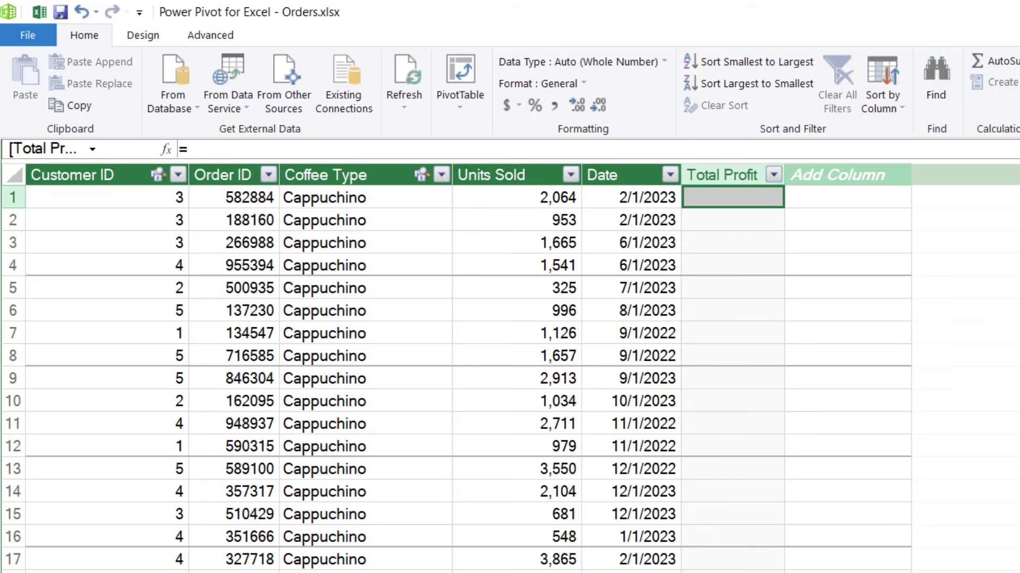
Enter =Orders[Units Sold]*RELATED('Coffee Types'[Profit]) in the Total Profit column.
{"action": "key", "text": "ctrl+Page_Down"}
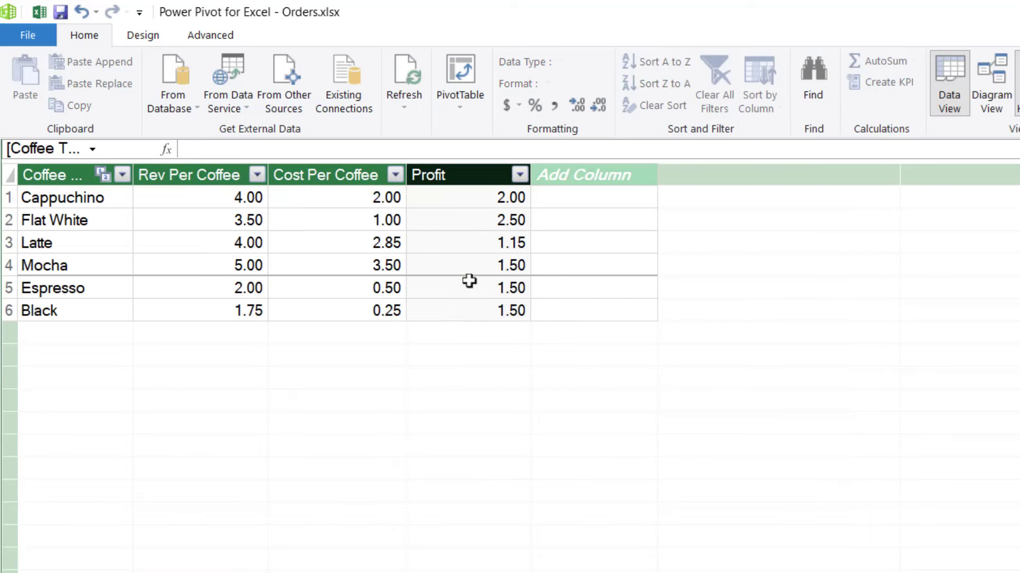
{"action": "key", "text": "ctrl+Page_Up"}
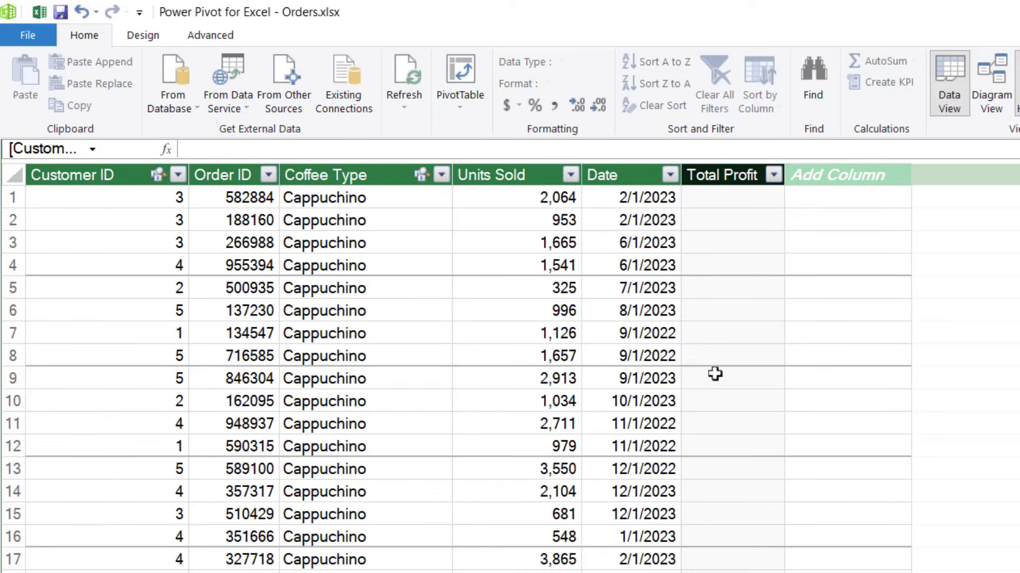
{"action": "left_click", "coordinate": [713, 196]}
{"action": "type", "text": "="}
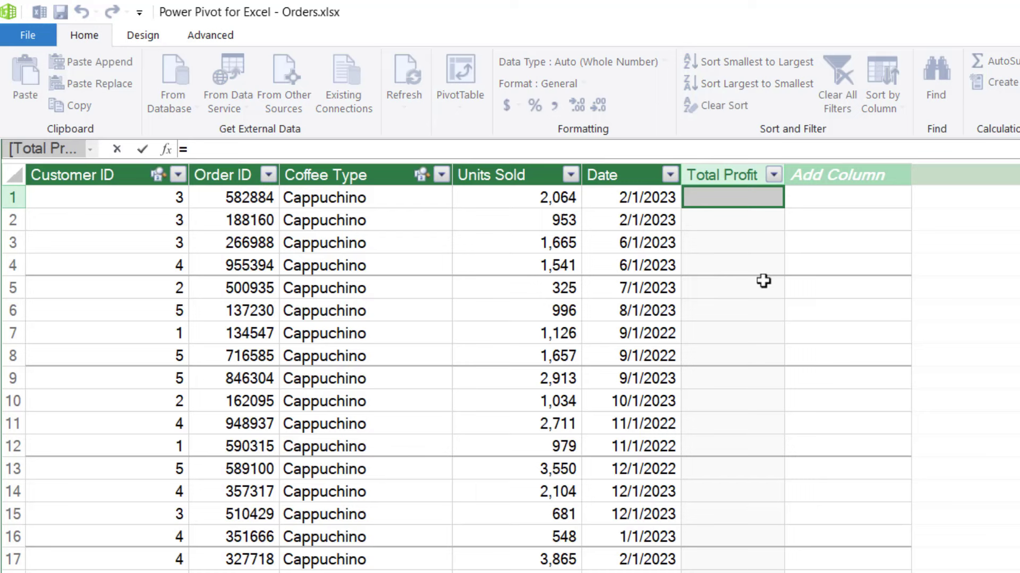
{"action": "type", "text": "Units"}
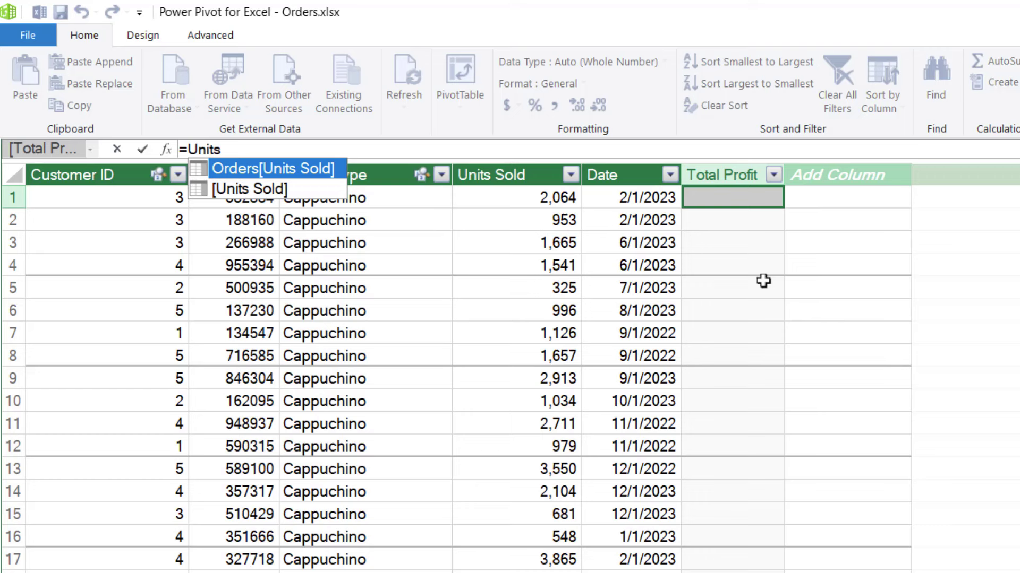
{"action": "key", "text": "Tab"}
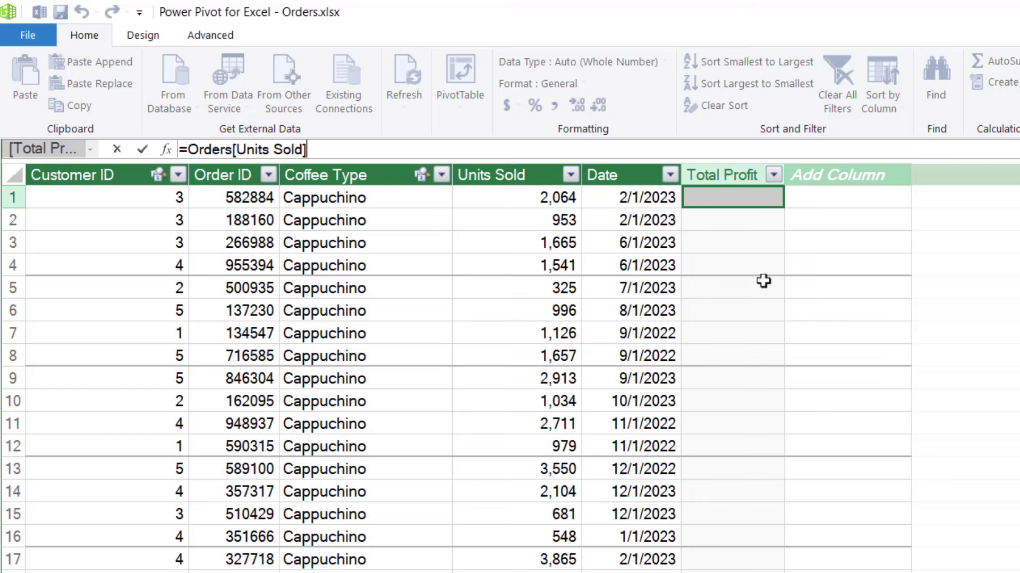
{"action": "type", "text": "*"}
{"action": "type", "text": "RELATED("}
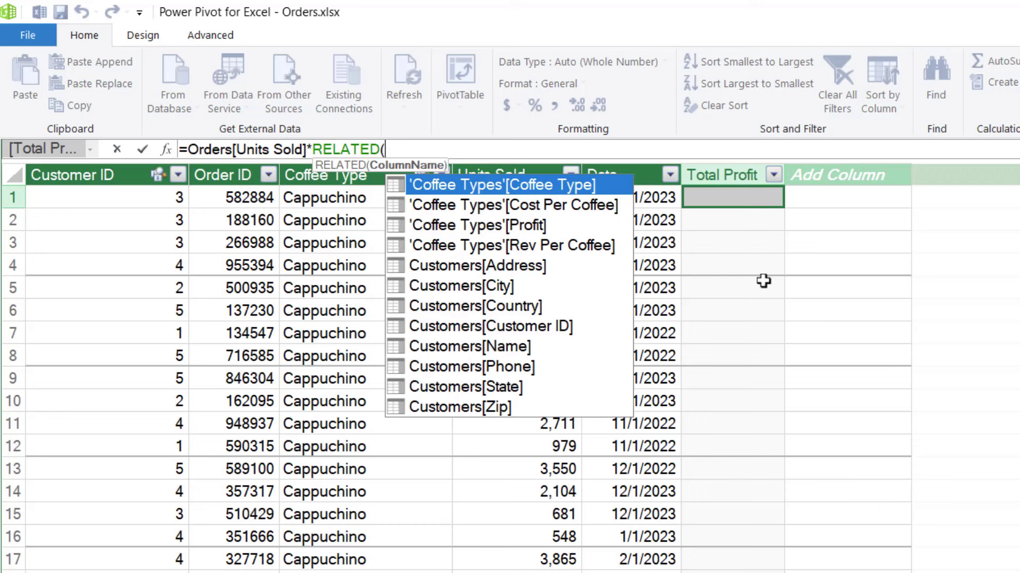
{"action": "key", "text": "Down"}
{"action": "key", "text": "Down"}
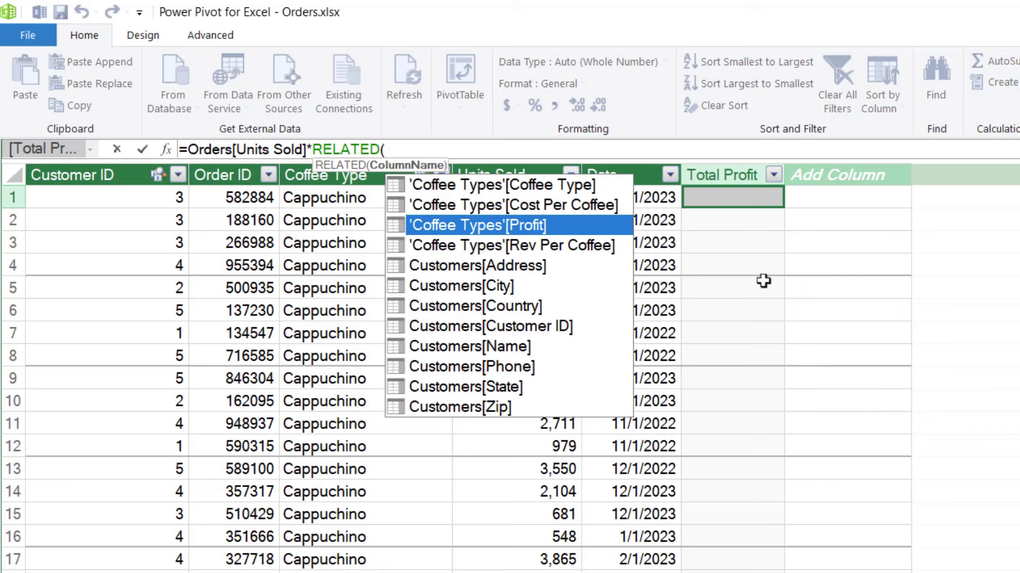
{"action": "key", "text": "Tab"}
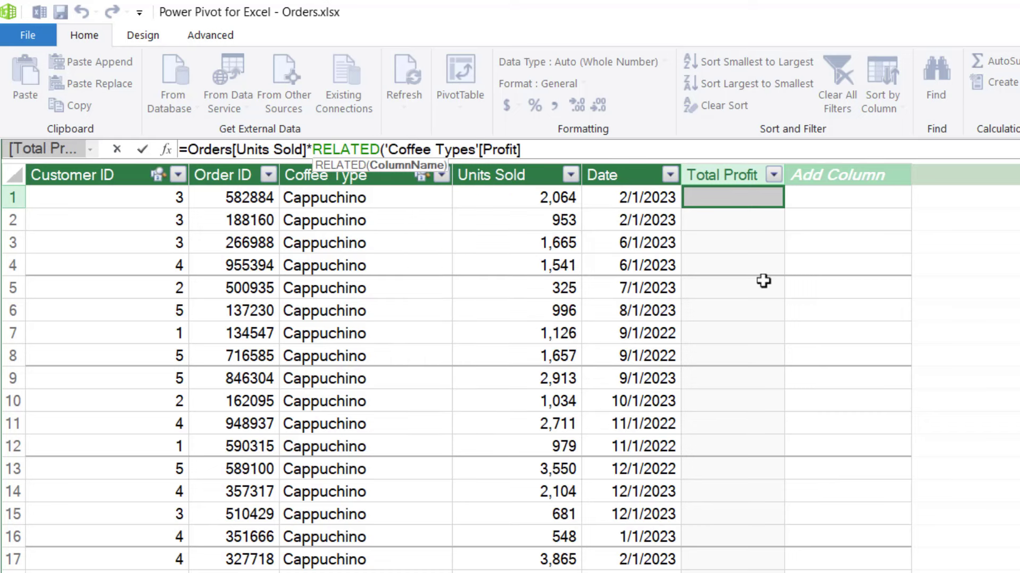
{"action": "type", "text": ")"}
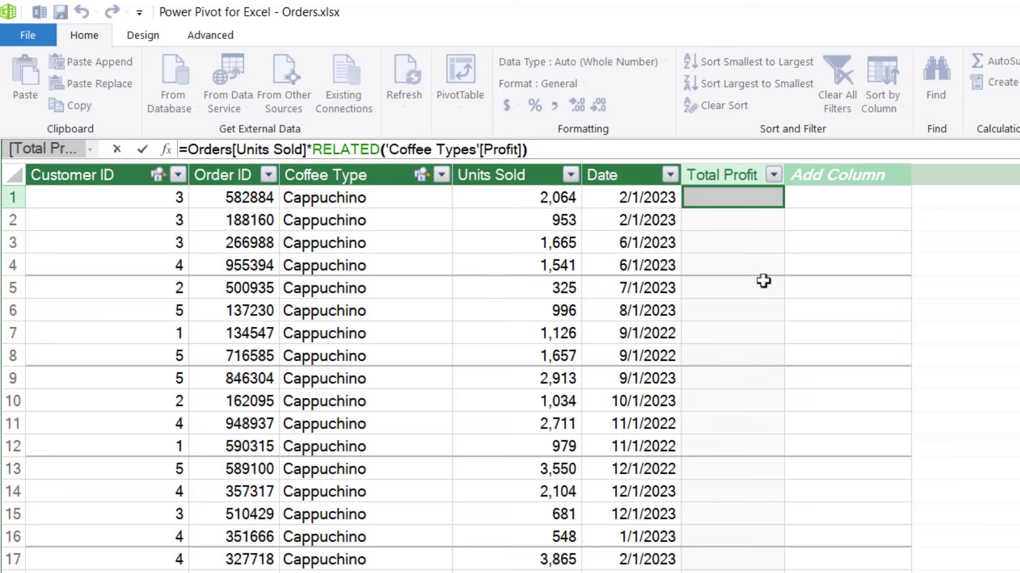
{"action": "key", "text": "Return"}
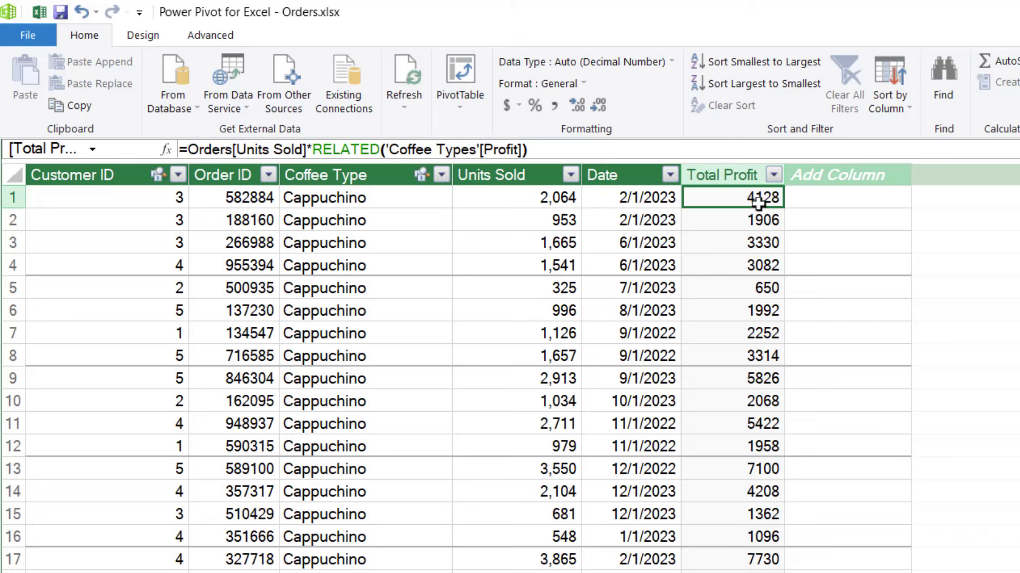
Add thousands separators to Total Profit and decrease its decimal places.
{"action": "left_click", "coordinate": [556, 107]}
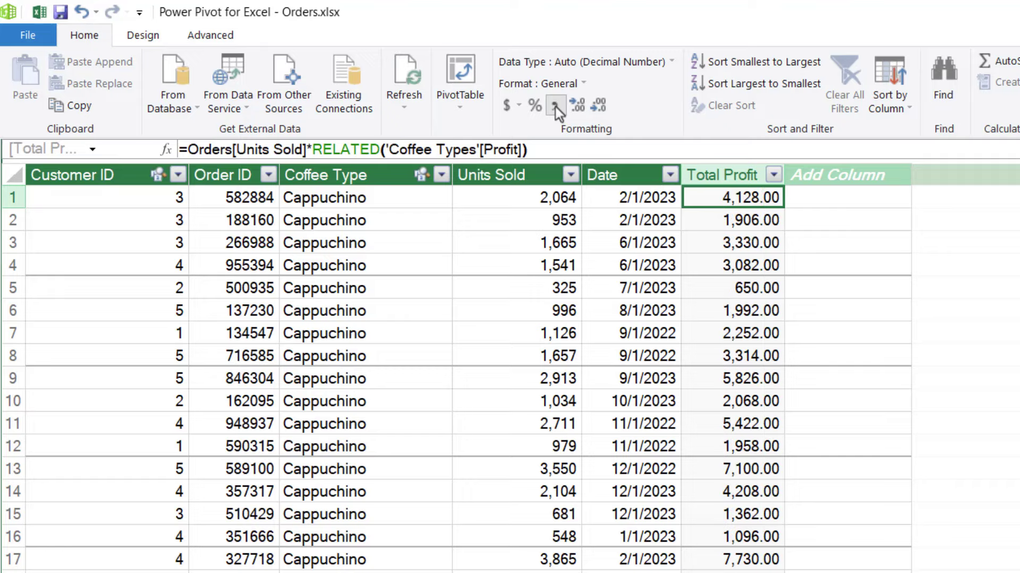
{"action": "left_click", "coordinate": [600, 109]}
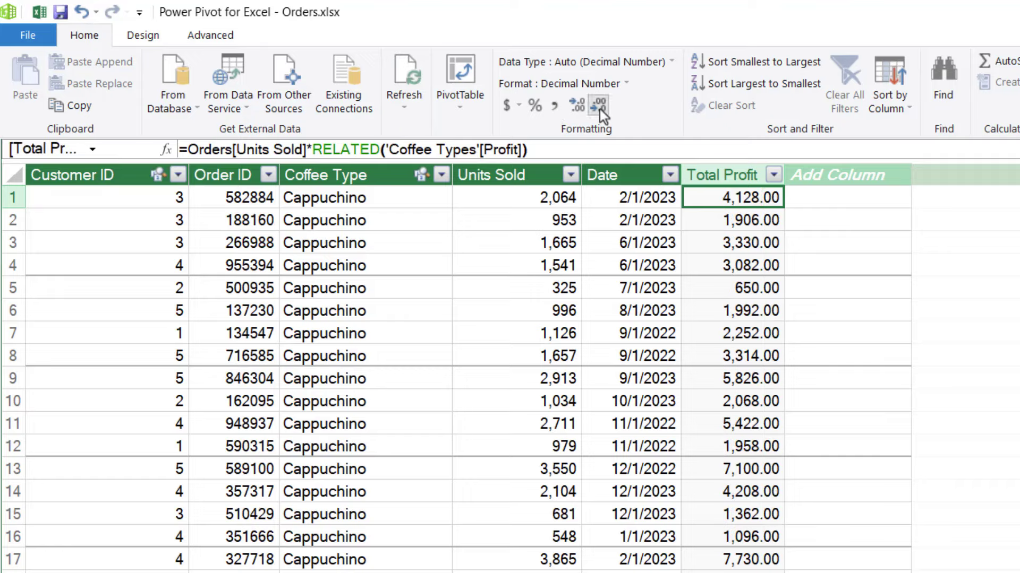